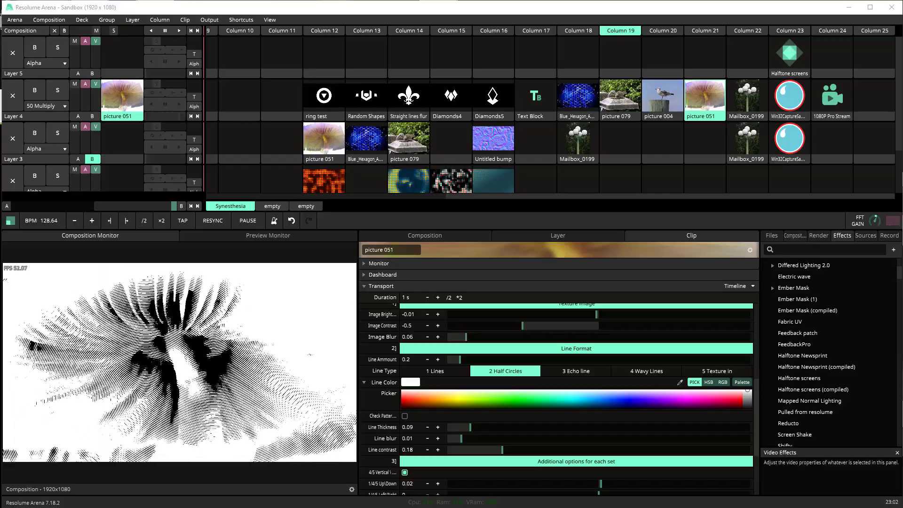
Cycle through Lines, Half Circles, Echo, Wavy Lines and Texture in, then launch picture 079 in Column 19
click(445, 371)
click(511, 372)
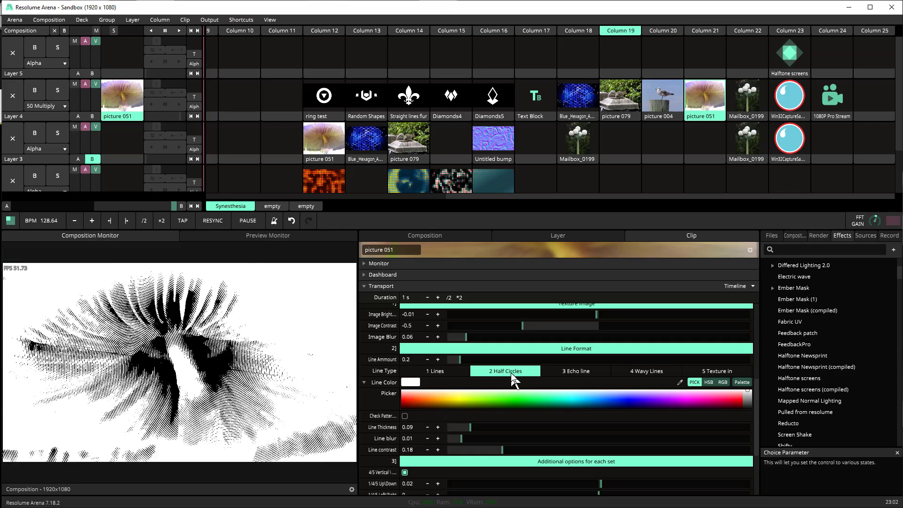
click(565, 374)
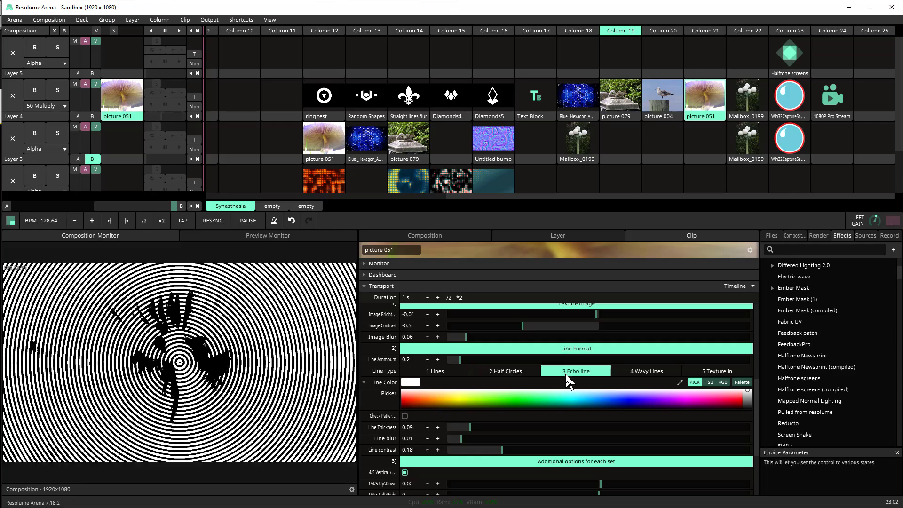
click(643, 373)
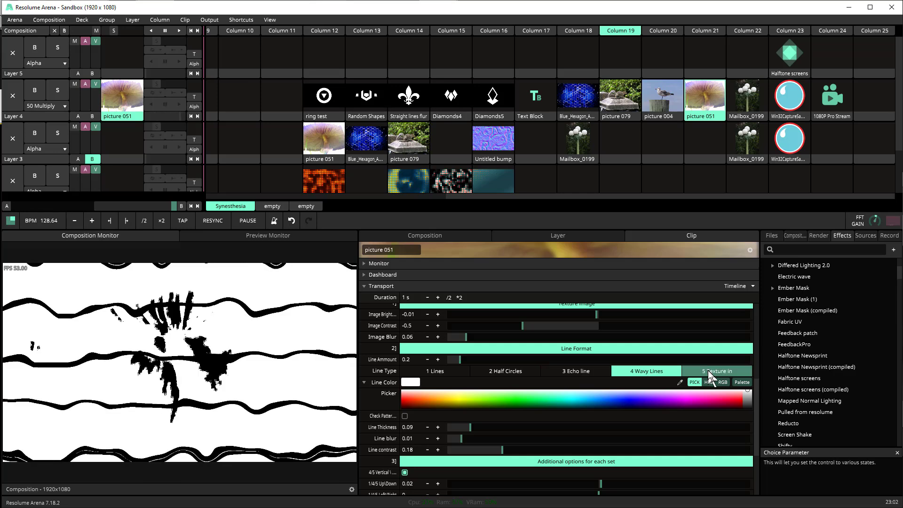
click(708, 371)
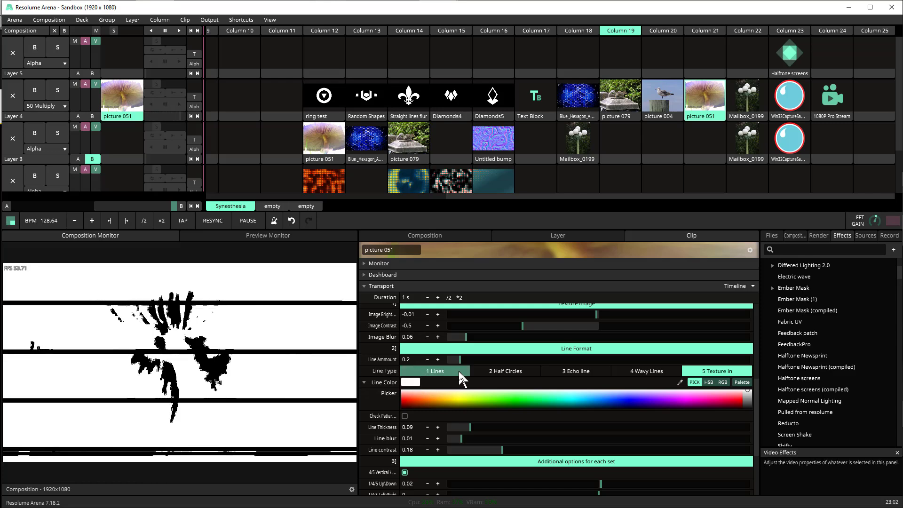
click(619, 30)
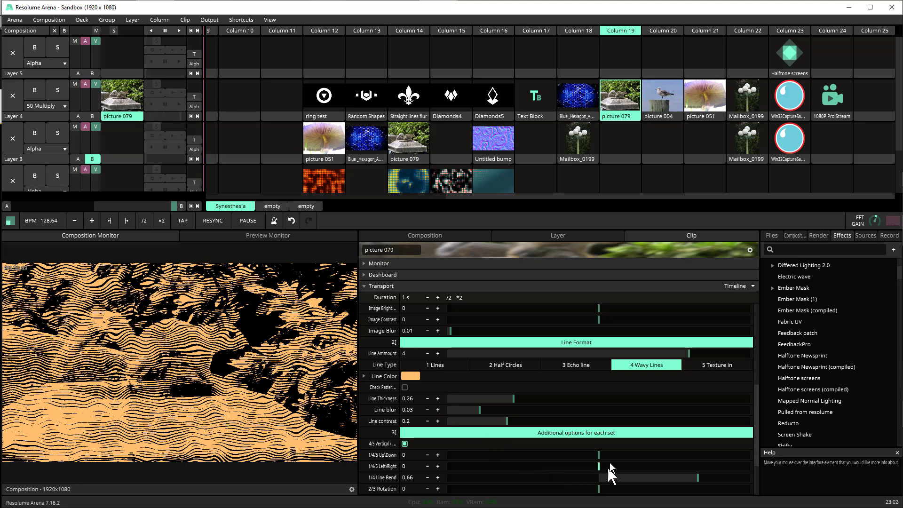
Set the wavy lines to 1/4 Line Bend 0.66, 4 Bend Amnt 0.3 and 4 Rndm Wav 0.44
scroll(611, 467, down, 3)
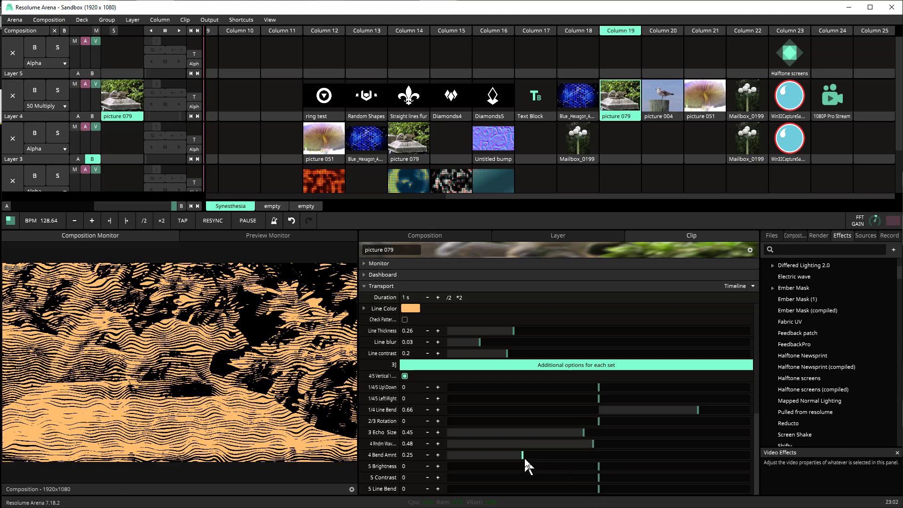
mouse_move(523, 456)
drag(523, 456, 466, 443)
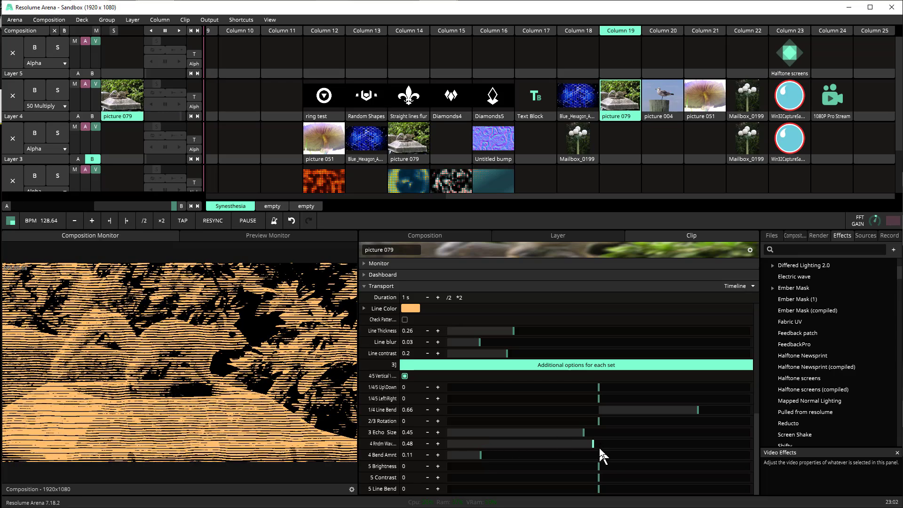
drag(594, 446, 659, 438)
drag(484, 459, 539, 456)
drag(661, 445, 581, 447)
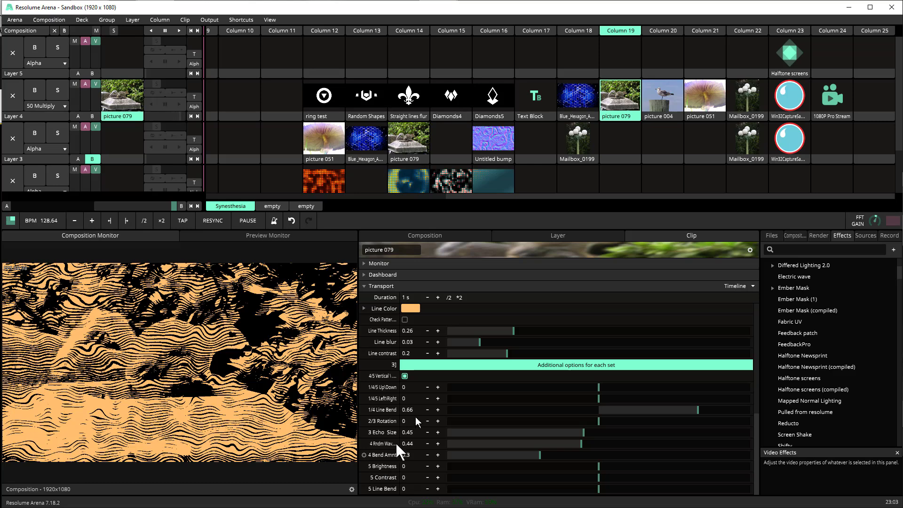
scroll(450, 383, up, 2)
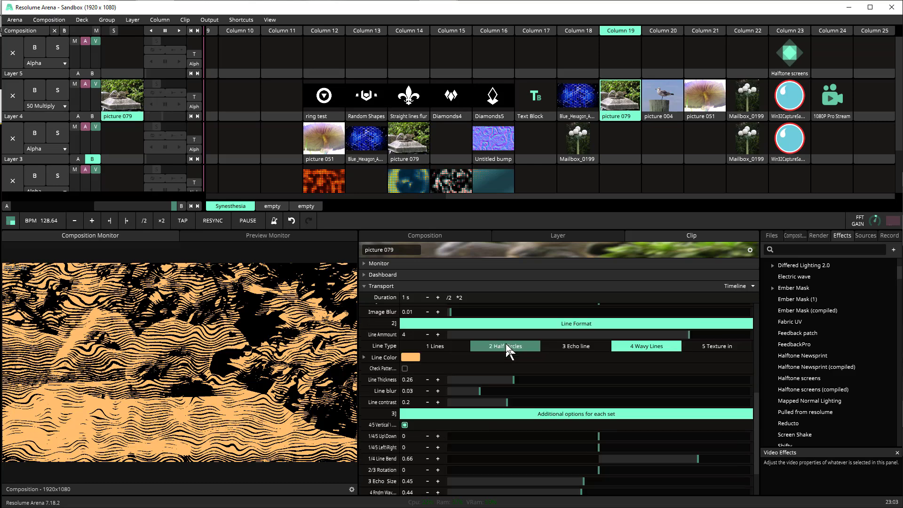
Switch to 1 Lines with Up/Down offset -0.09 and Left/Right offset -0.31
click(457, 348)
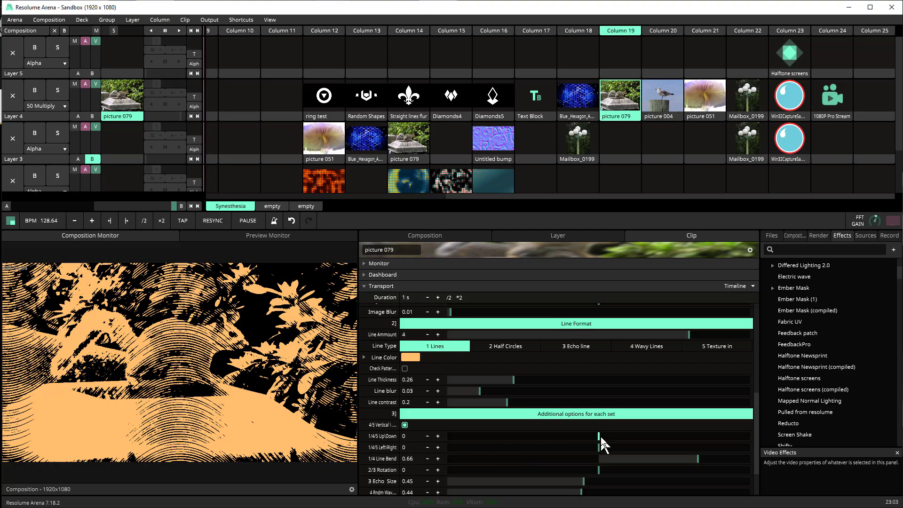
drag(596, 438, 578, 447)
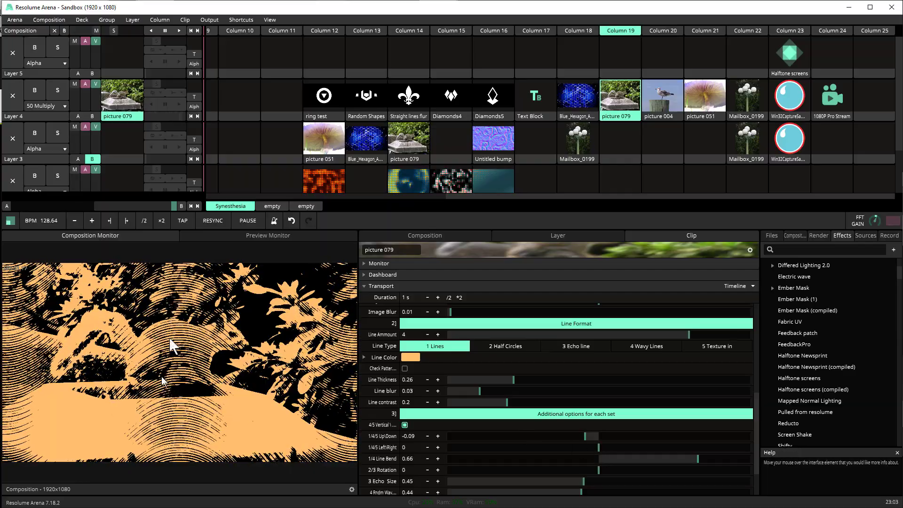
drag(598, 447, 554, 445)
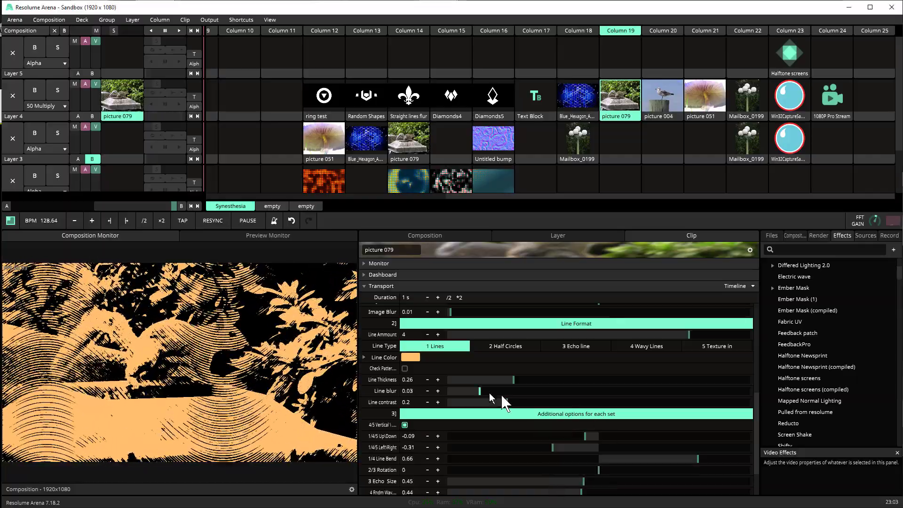
Select 2 Half Circles and raise 2/3 Rotation to 0.11
click(496, 349)
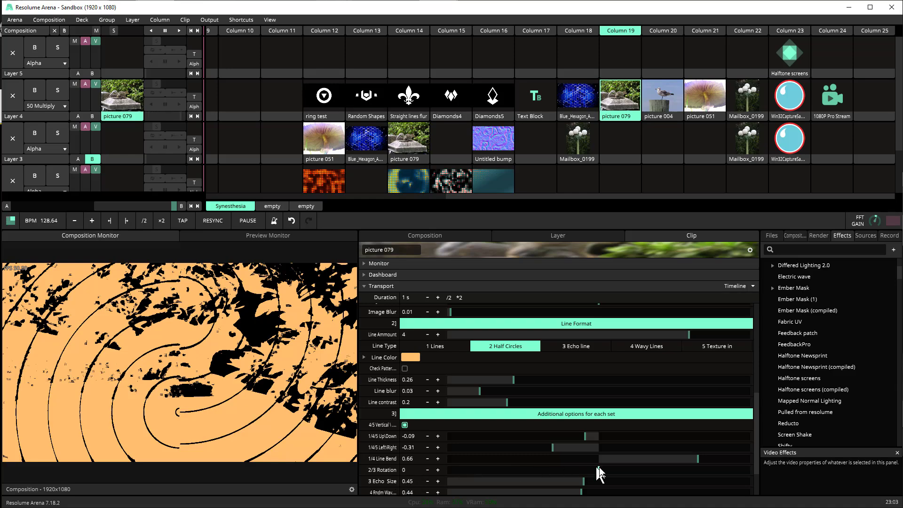
drag(600, 467, 614, 468)
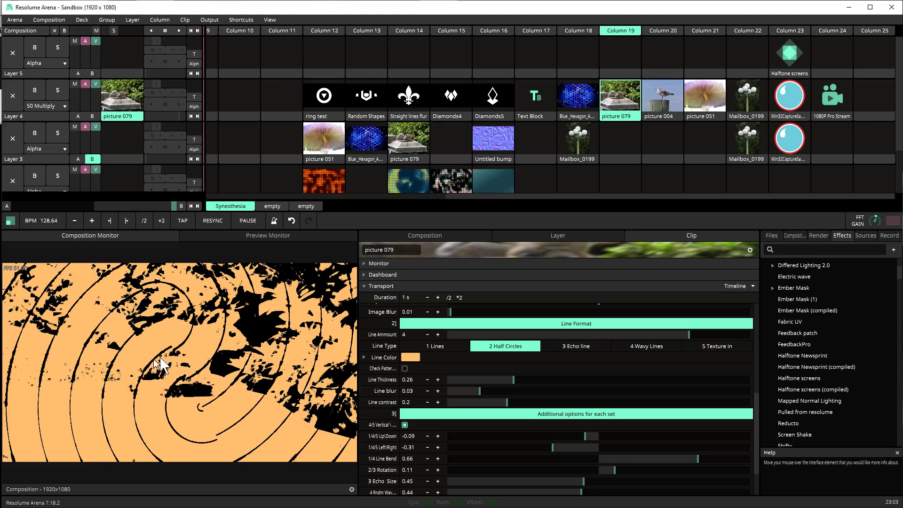
Turn on Check Pattern and reset 2/3 Rotation to 0
click(405, 368)
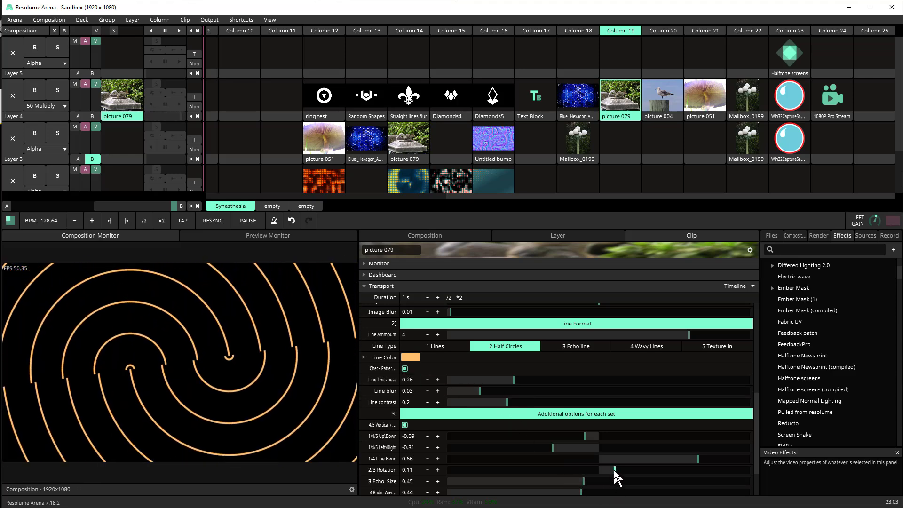
double_click(410, 469)
text(0)
key(Return)
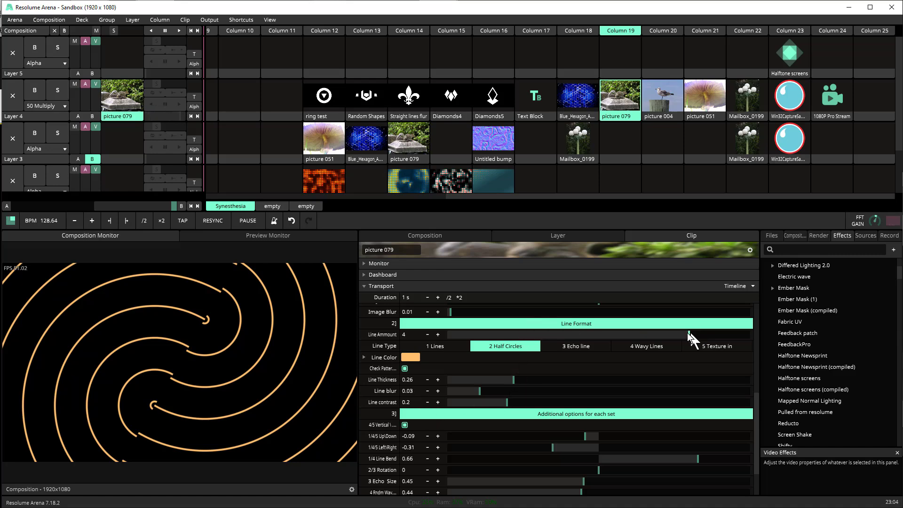
Lower Line Ammount to 1.26, then turn Check Pattern off again
drag(687, 333, 523, 325)
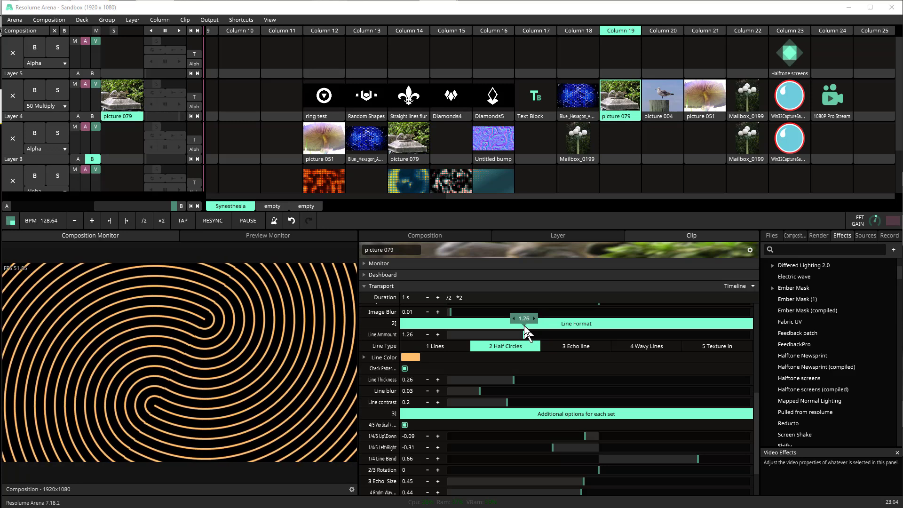
double_click(407, 334)
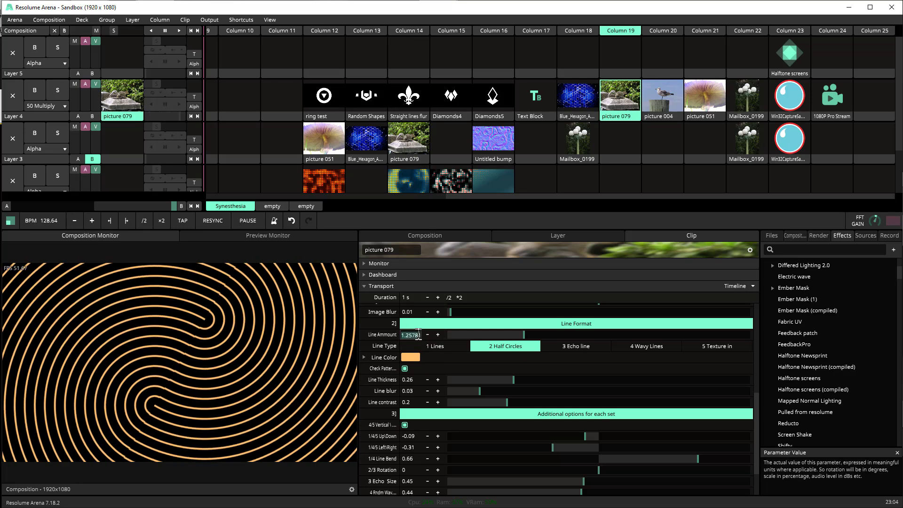
click(414, 335)
key(Return)
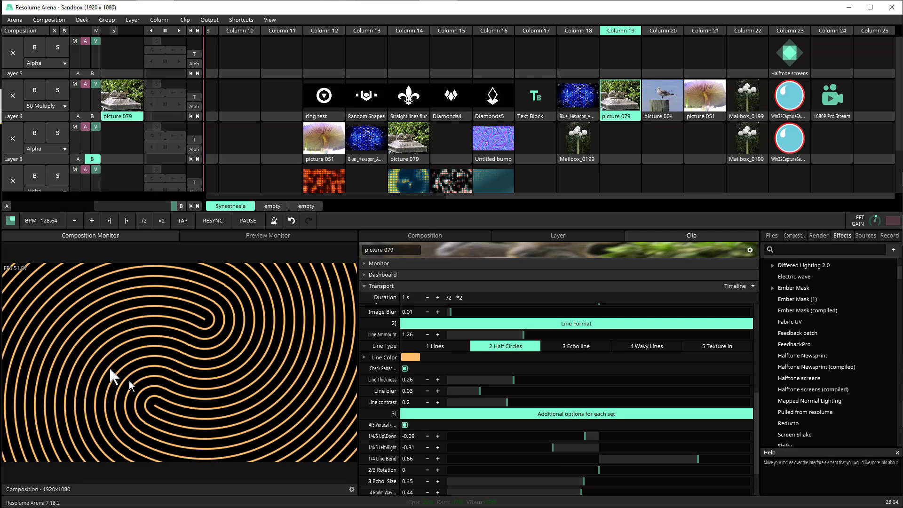
click(405, 367)
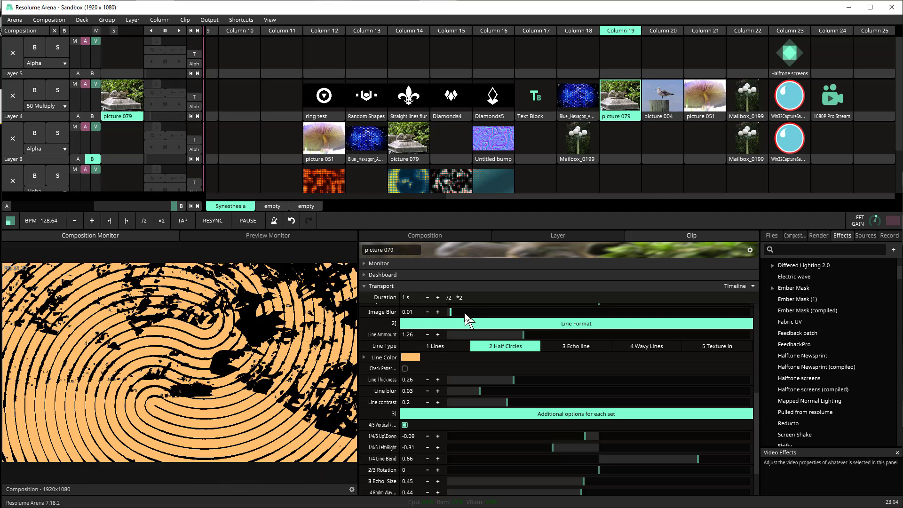
Set Image Brightness to 0.03, Image Contrast to -0.45 and Image Blur to 0.12
scroll(507, 332, up, 4)
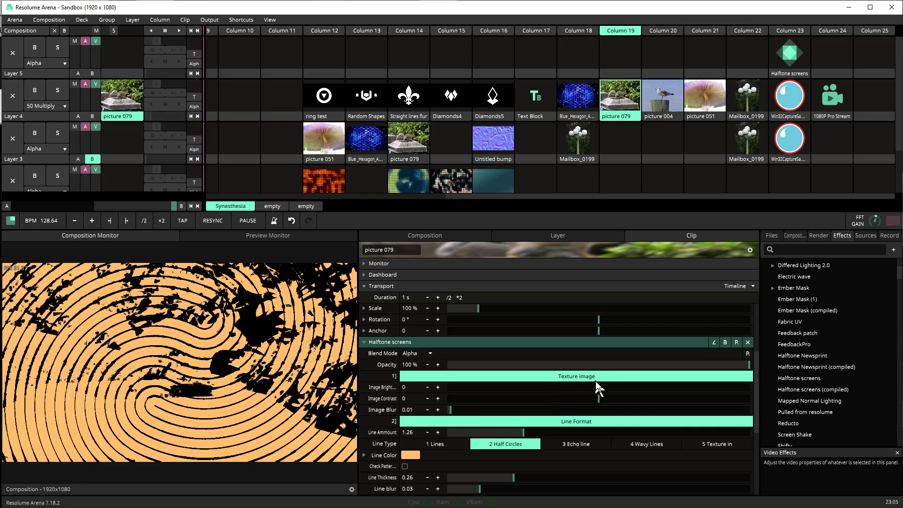
mouse_move(597, 387)
mouse_down()
mouse_move(584, 403)
mouse_move(618, 403)
mouse_move(584, 397)
mouse_up()
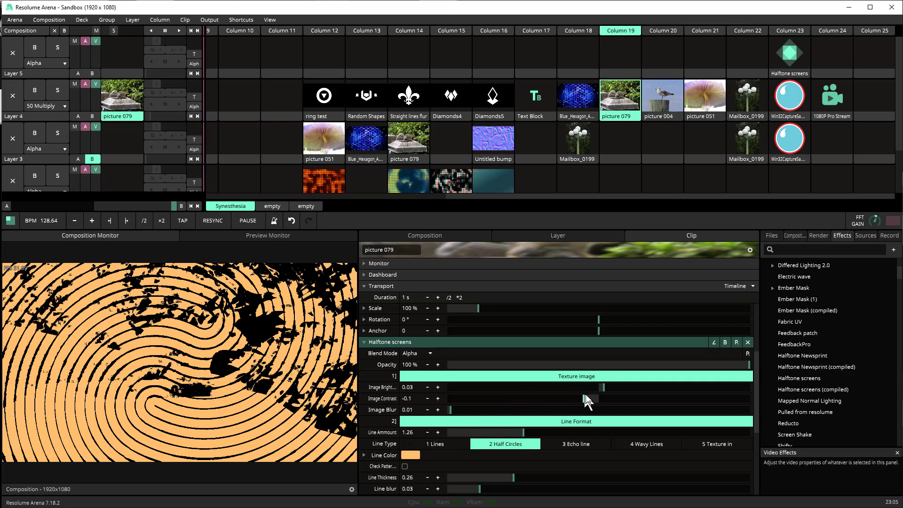
drag(582, 399, 531, 398)
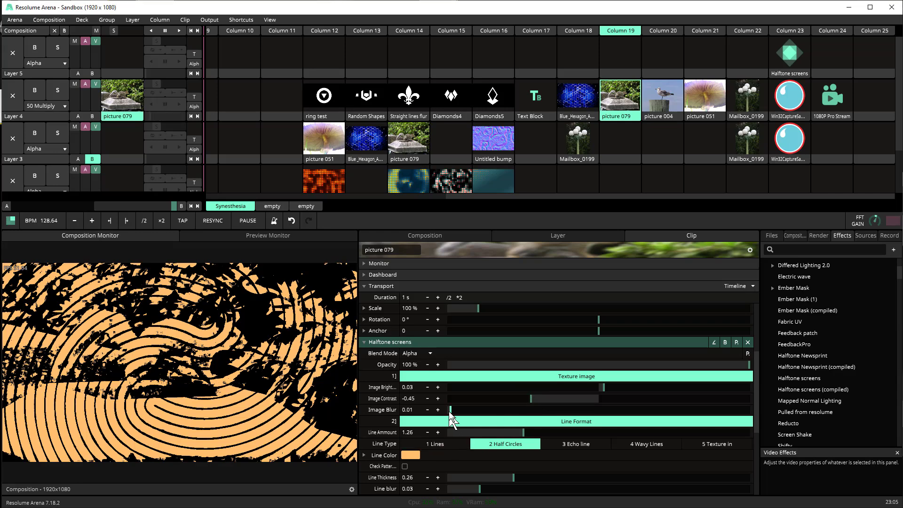
drag(451, 410, 484, 420)
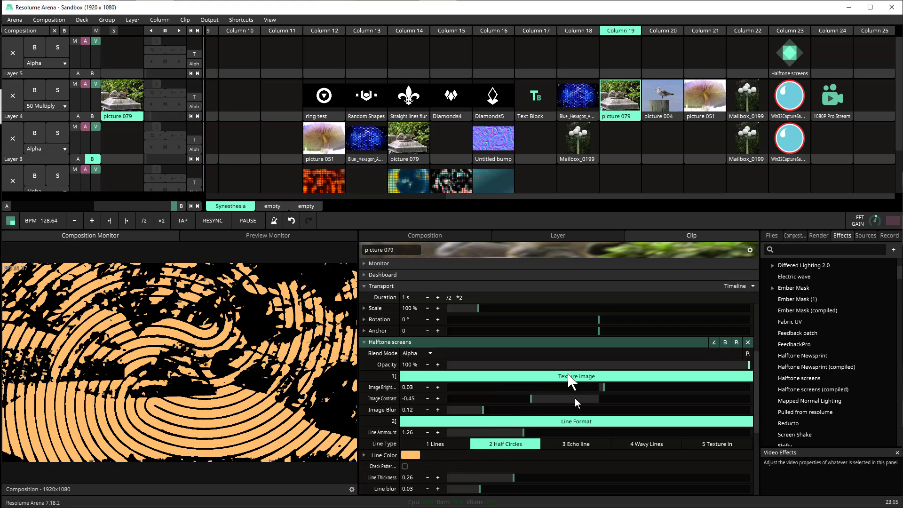
Switch to 4 Wavy Lines with Image Blur 0.09, Contrast -0.44 and Brightness 0.02
click(649, 444)
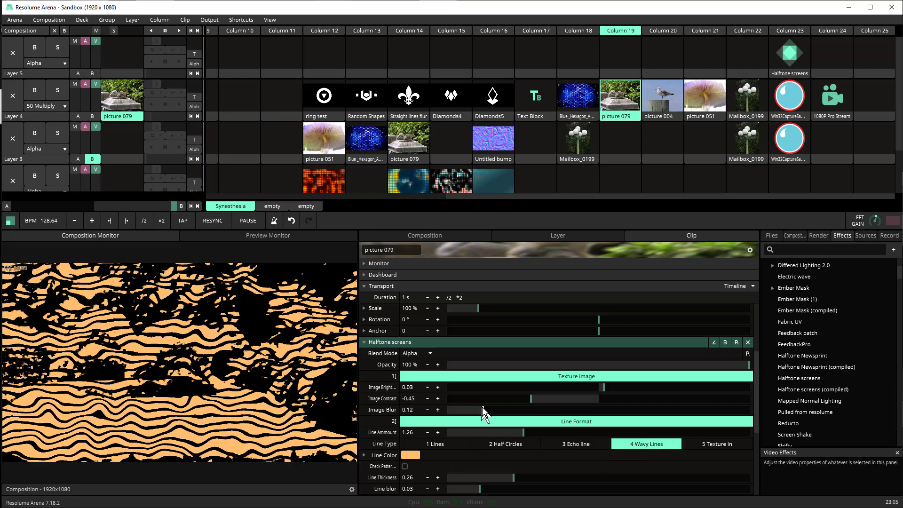
drag(482, 409, 475, 408)
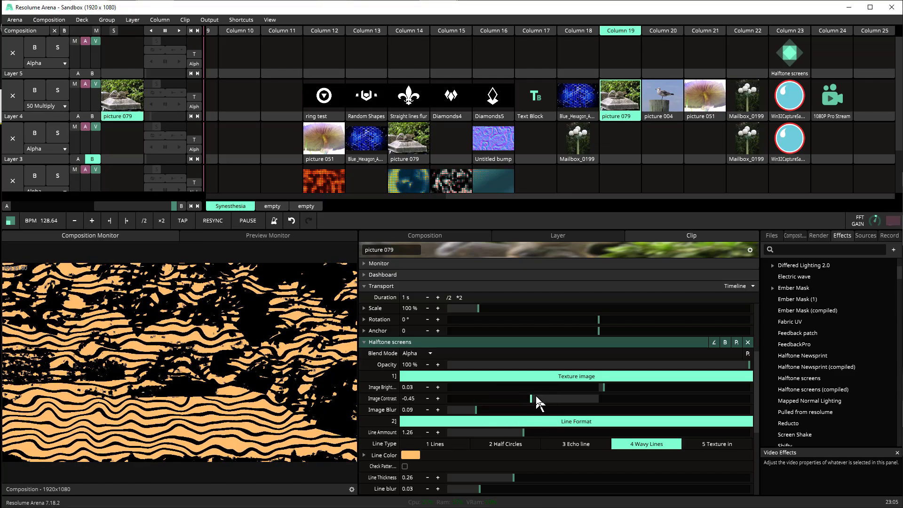
mouse_move(532, 403)
drag(542, 398, 532, 398)
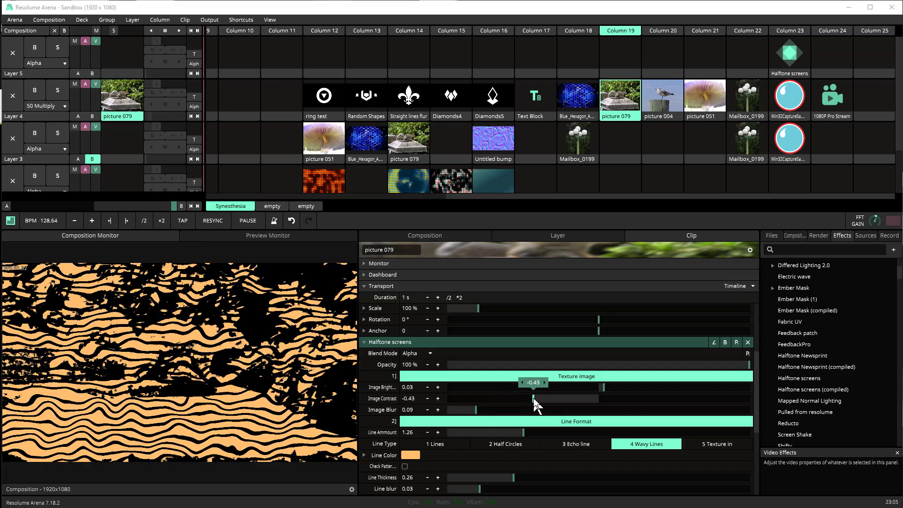
click(603, 386)
drag(604, 387, 601, 386)
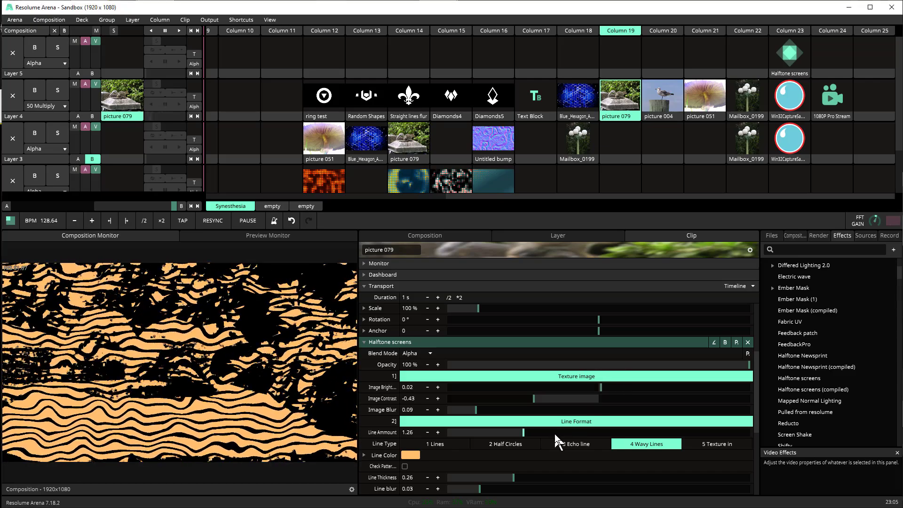
Thin Line Thickness to 0.16 and raise Line Ammount to 3.61
scroll(542, 443, down, 2)
drag(514, 429, 490, 427)
mouse_move(523, 383)
mouse_down()
mouse_move(503, 390)
mouse_move(665, 384)
mouse_up()
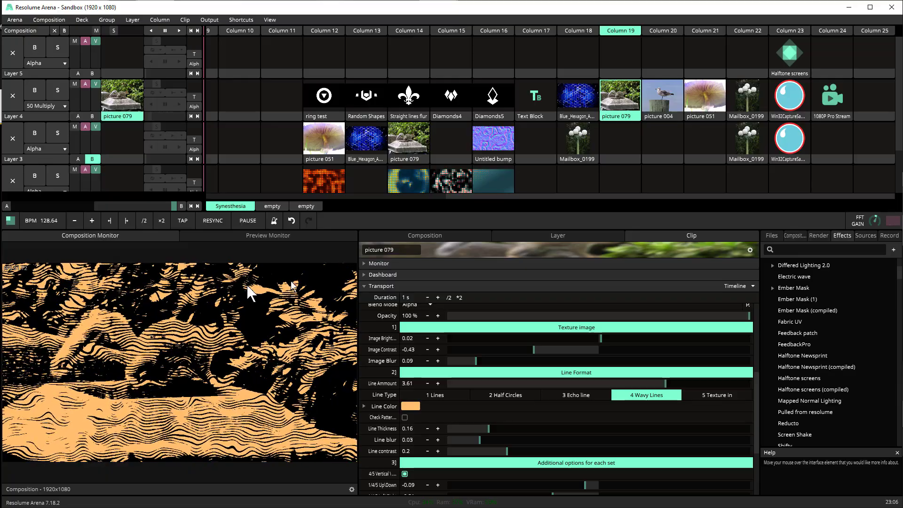
Play picture 004 in Layer 4 and set Image Blur to 0.11 and Image Contrast to -0.16
click(657, 97)
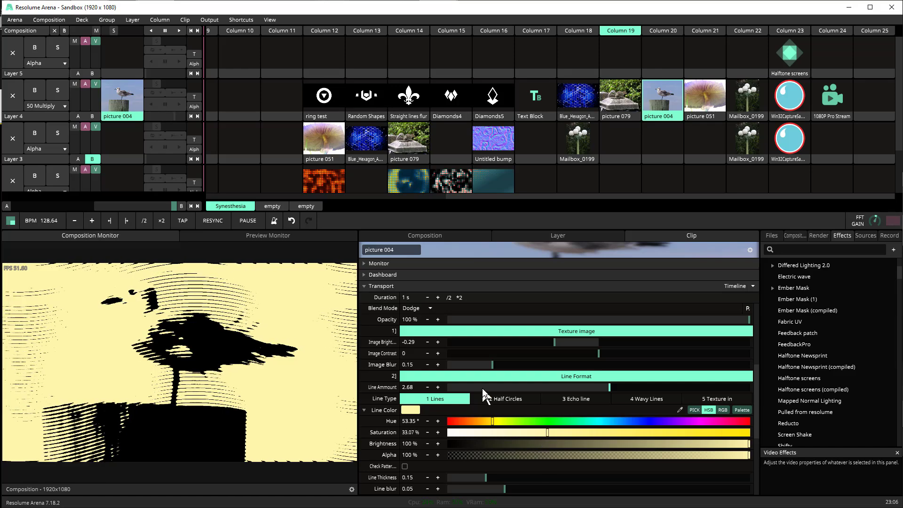
drag(491, 364, 485, 363)
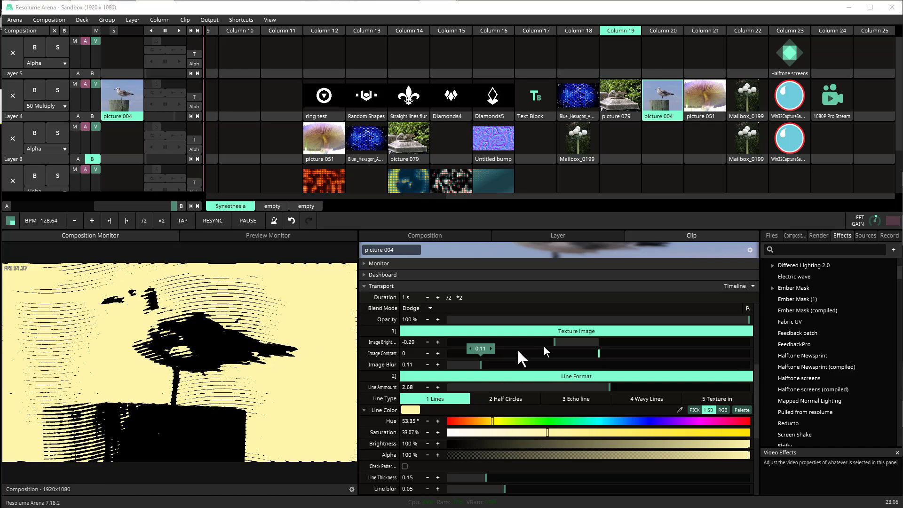
drag(604, 351, 557, 346)
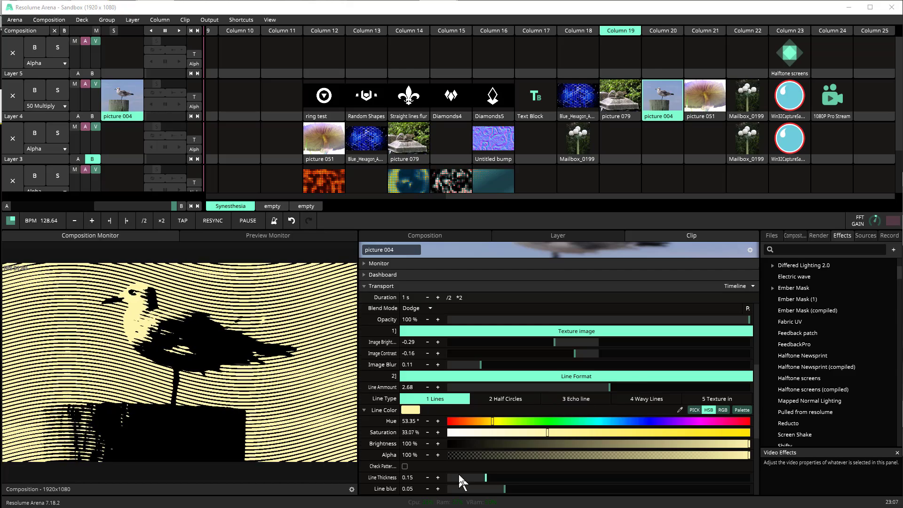
Set Line Thickness to 0.23 and Line blur to 0.02, keeping Image Blur at 0.11
scroll(458, 474, down, 3)
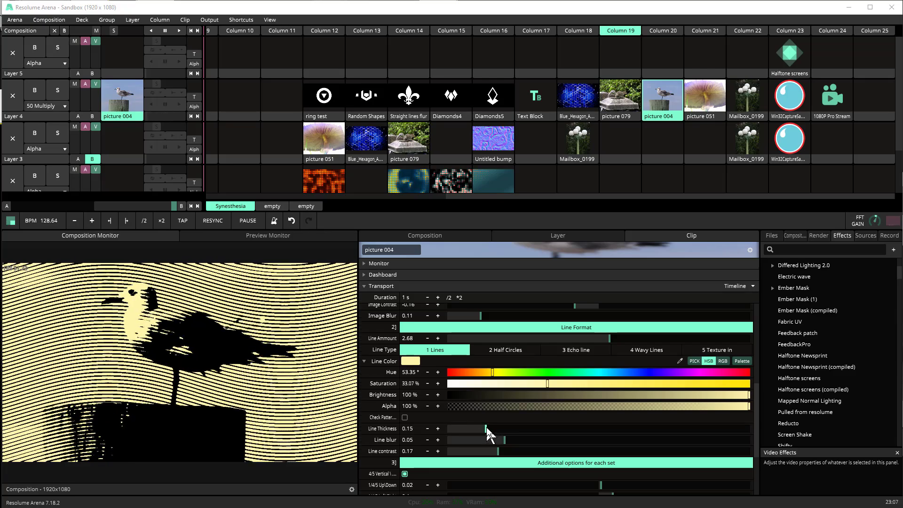
mouse_move(486, 427)
mouse_down()
mouse_move(471, 430)
mouse_move(604, 445)
mouse_move(625, 438)
mouse_move(550, 447)
mouse_move(475, 438)
mouse_up()
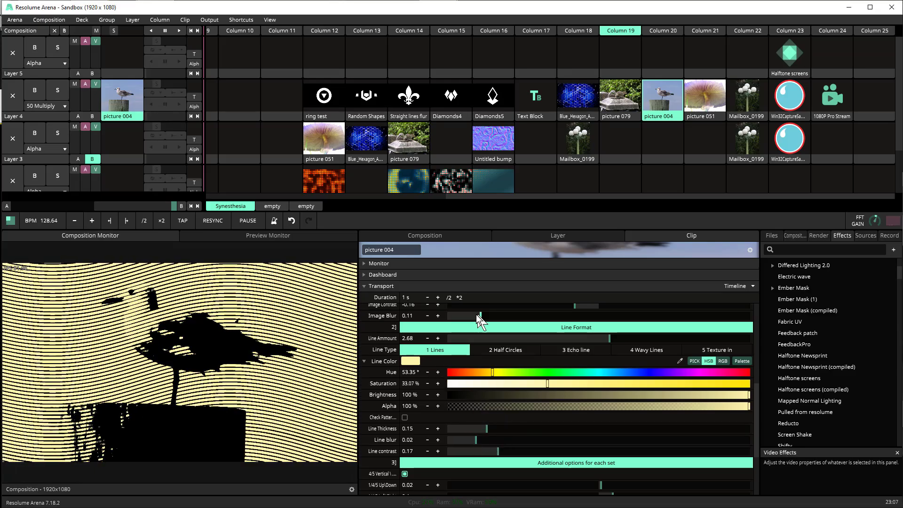
drag(477, 316, 515, 323)
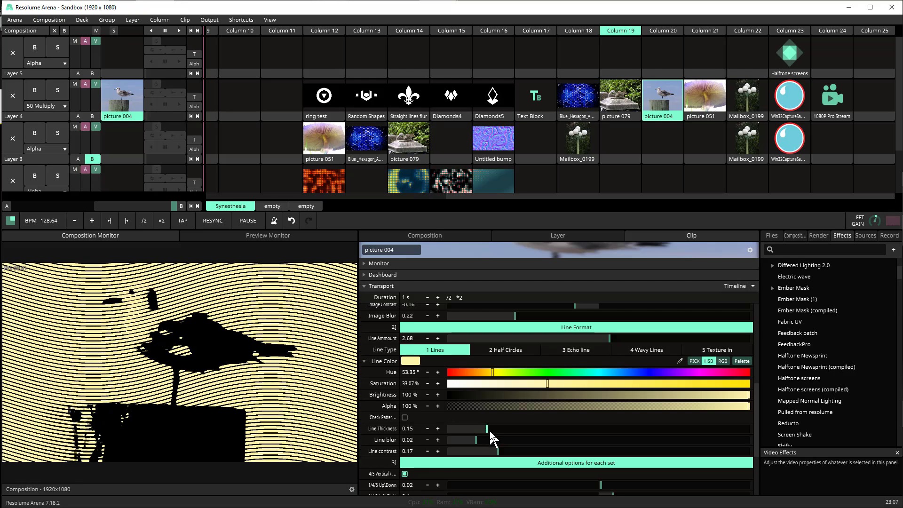
drag(490, 430, 506, 409)
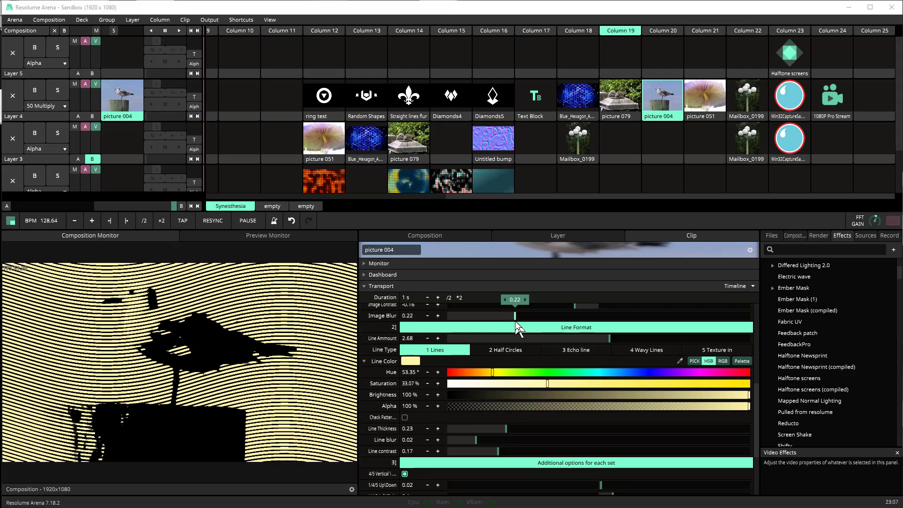
drag(514, 320, 480, 318)
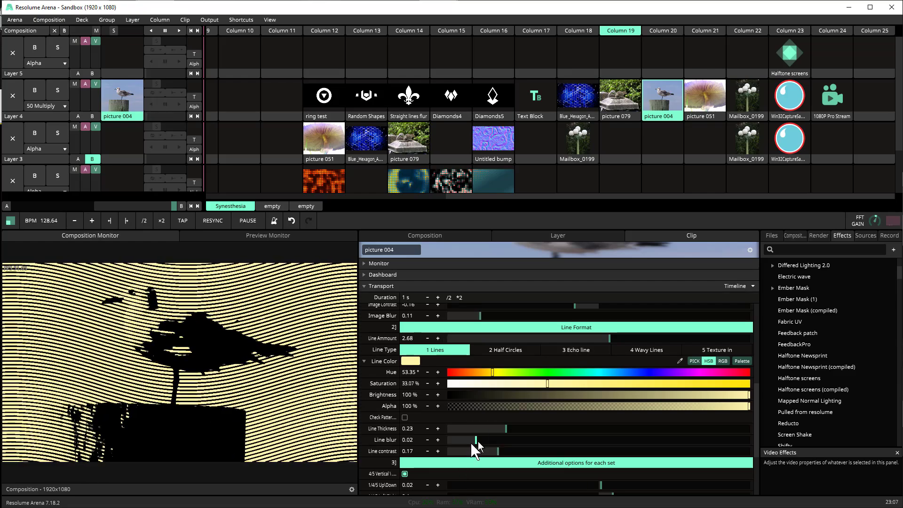
mouse_move(476, 441)
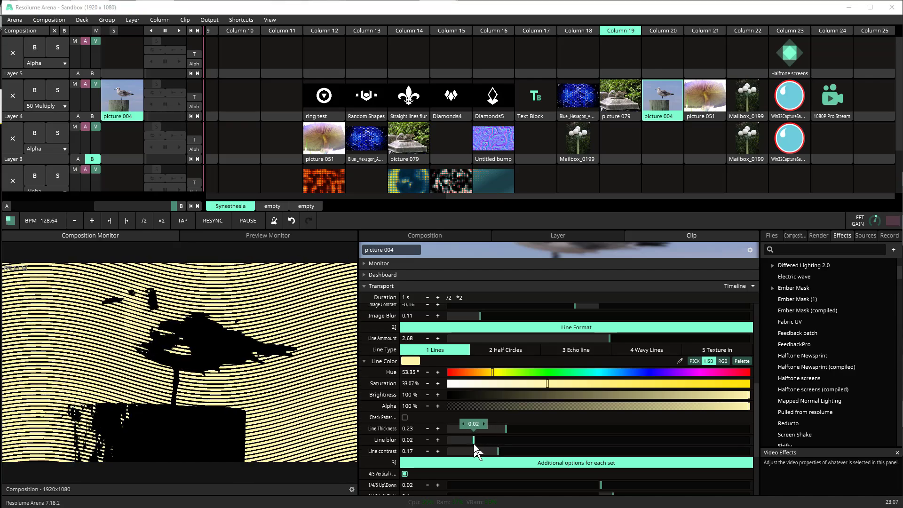
Raise Line Amount to 4.24, with Line Thickness 0.14 and Line blur 0.04
drag(497, 451, 475, 433)
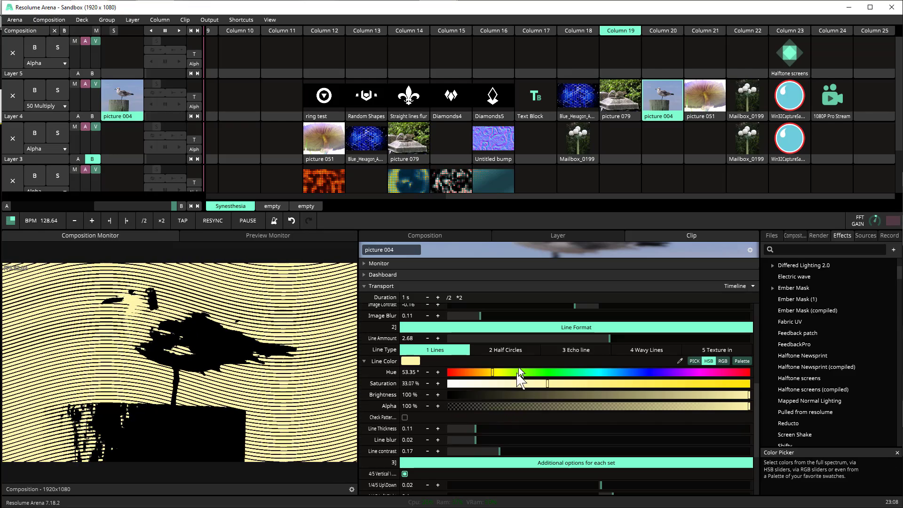
drag(609, 337, 704, 359)
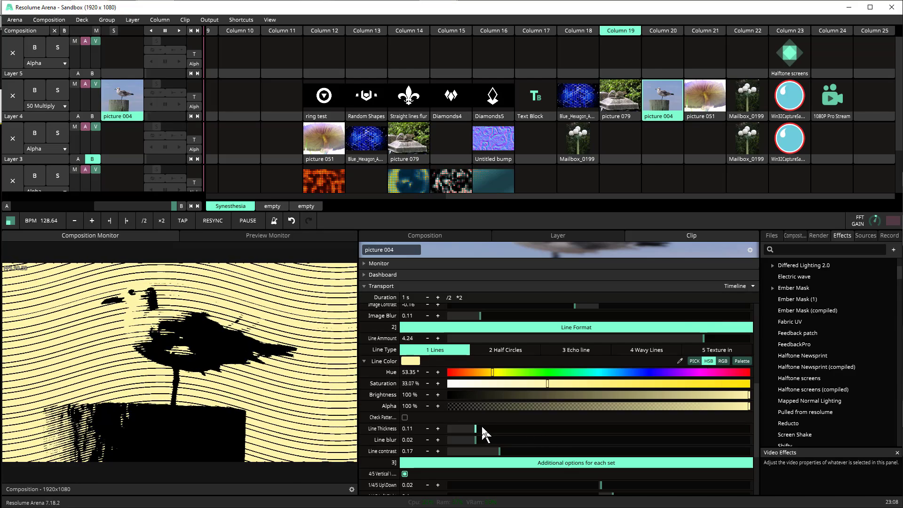
mouse_move(475, 428)
mouse_down()
mouse_move(484, 425)
mouse_move(480, 440)
mouse_move(506, 439)
mouse_move(496, 438)
mouse_move(497, 448)
mouse_move(490, 438)
mouse_up()
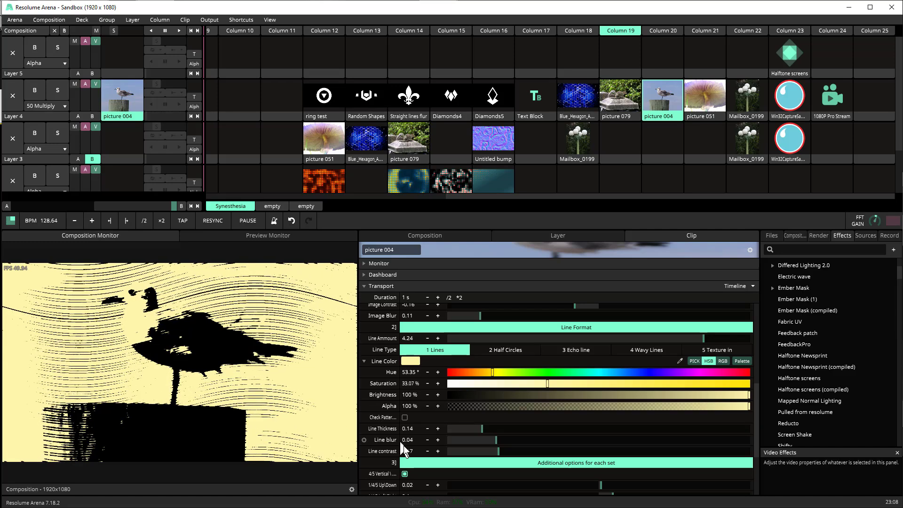
Preview the bare Check Pattern lines, fine-tune Line Amount to 4.22, then show the photo again
click(405, 418)
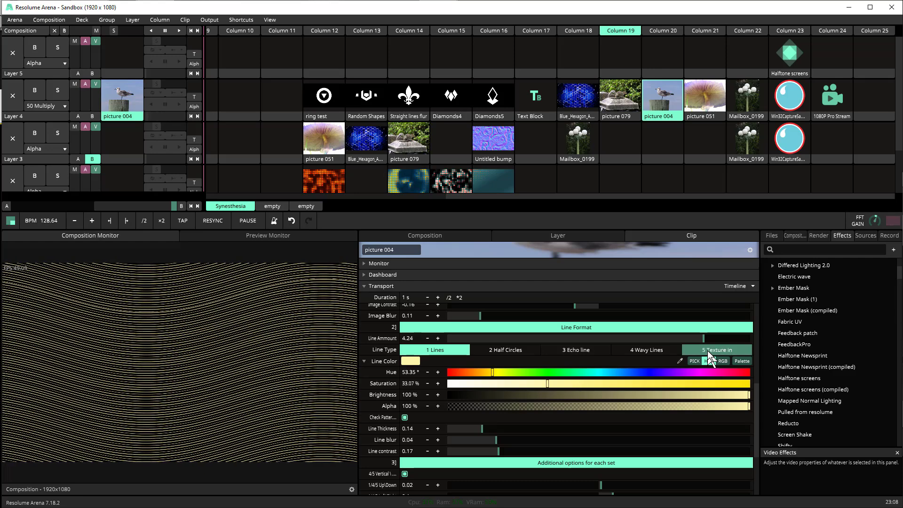
drag(704, 337, 702, 338)
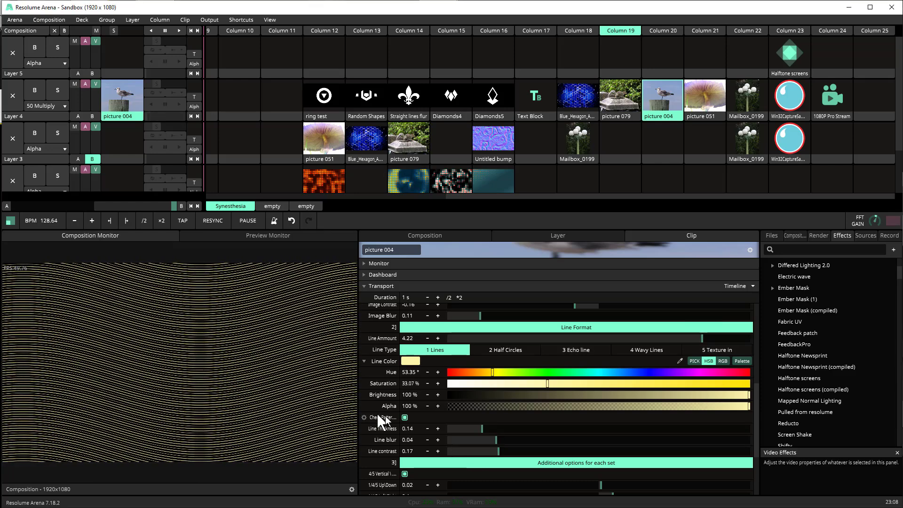
click(404, 417)
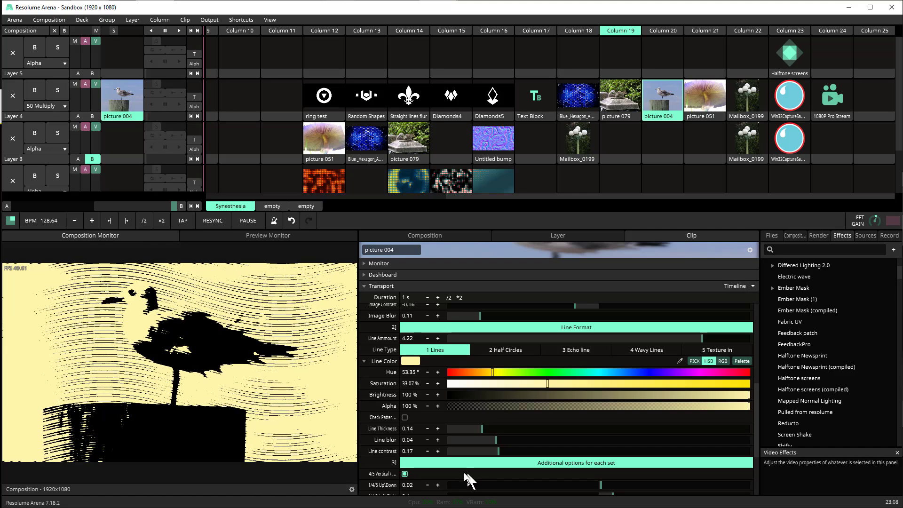
scroll(435, 475, down, 5)
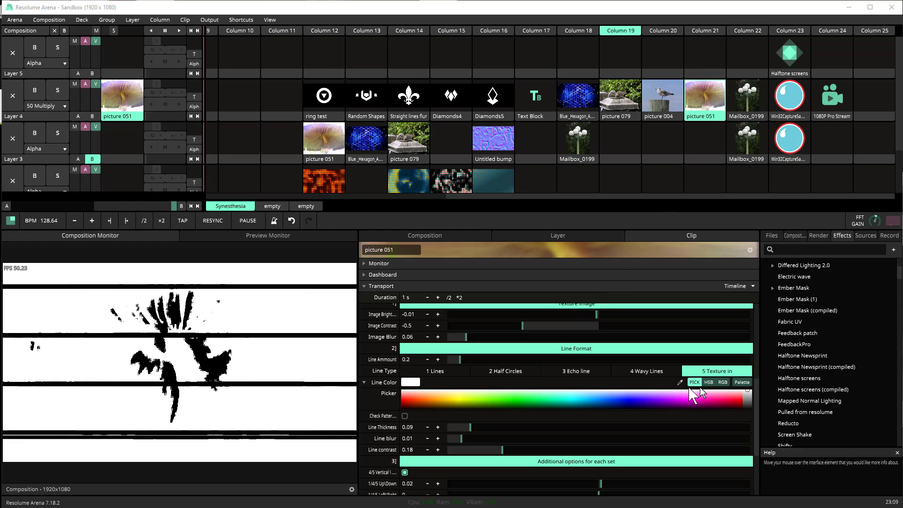
Switch to 3 Echo line rings with Echo Size 0.19 and 2/3 Rotation at -0.01
click(583, 372)
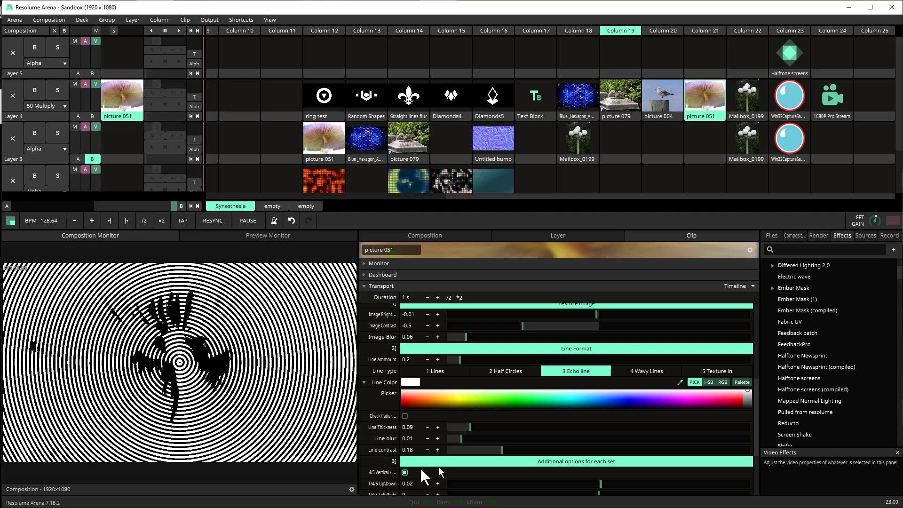
scroll(454, 470, down, 5)
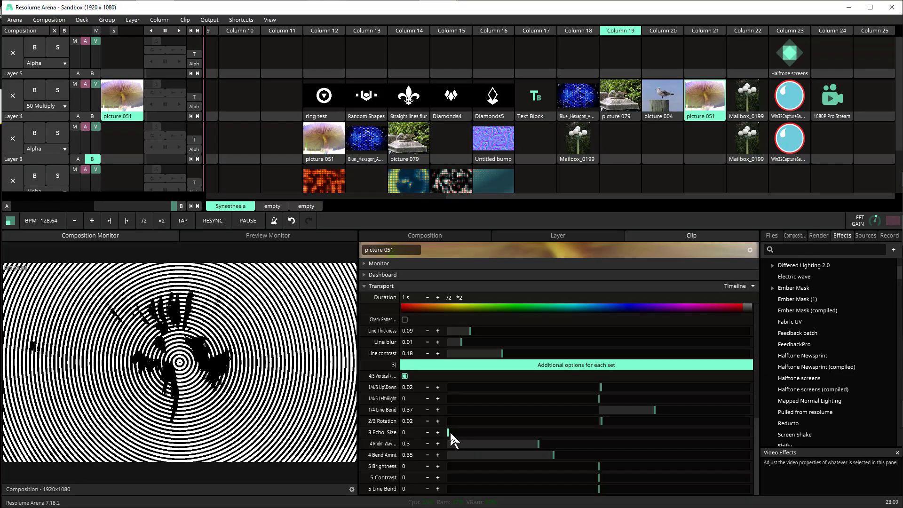
drag(450, 433, 697, 430)
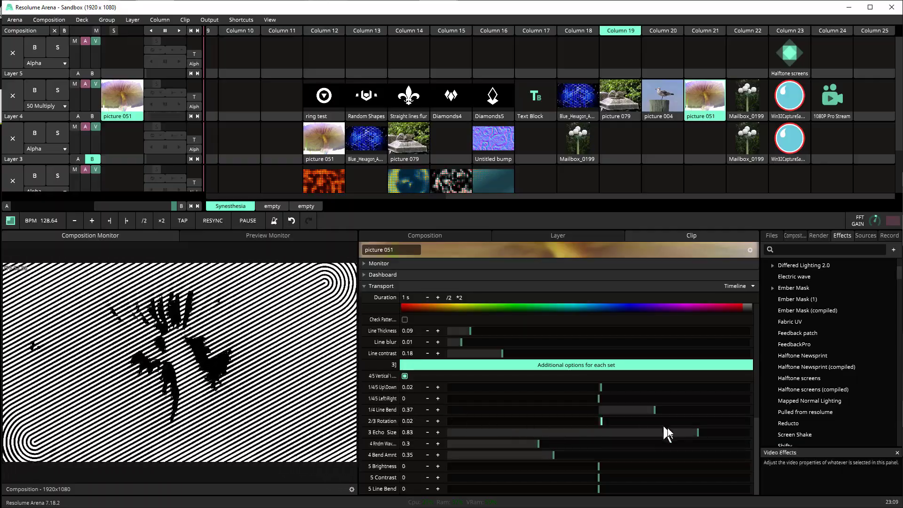
drag(697, 432, 506, 448)
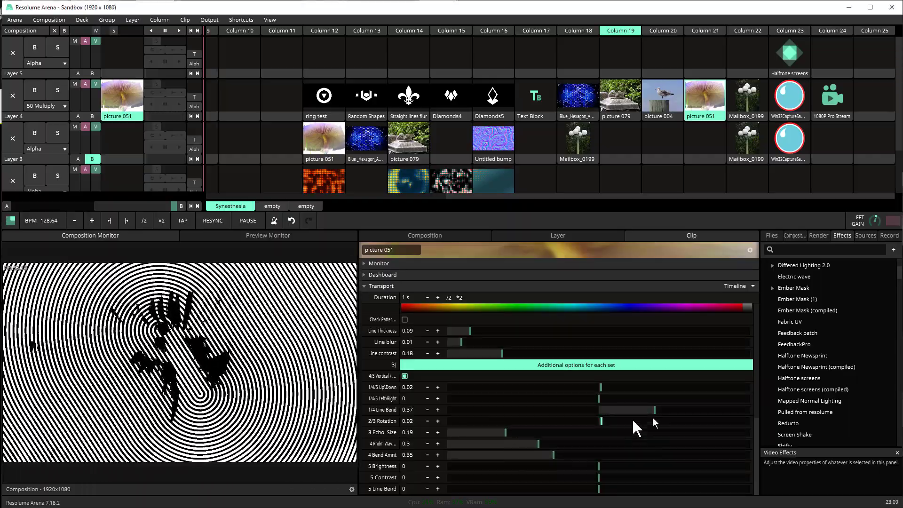
mouse_move(601, 421)
mouse_down()
mouse_move(483, 422)
mouse_move(597, 433)
mouse_up()
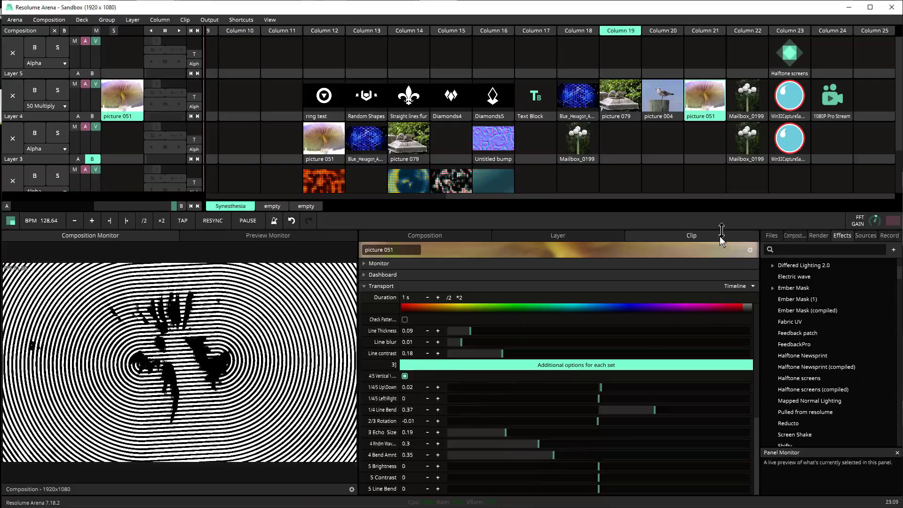
scroll(663, 336, up, 3)
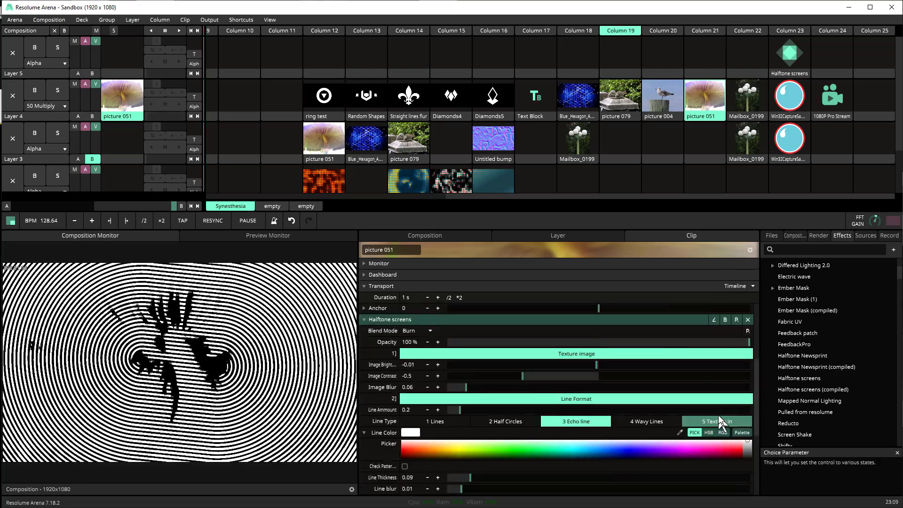
Run the 1080P Pro Stream webcam through 5 Texture in, with brightness -0.11 and contrast -0.07
click(722, 418)
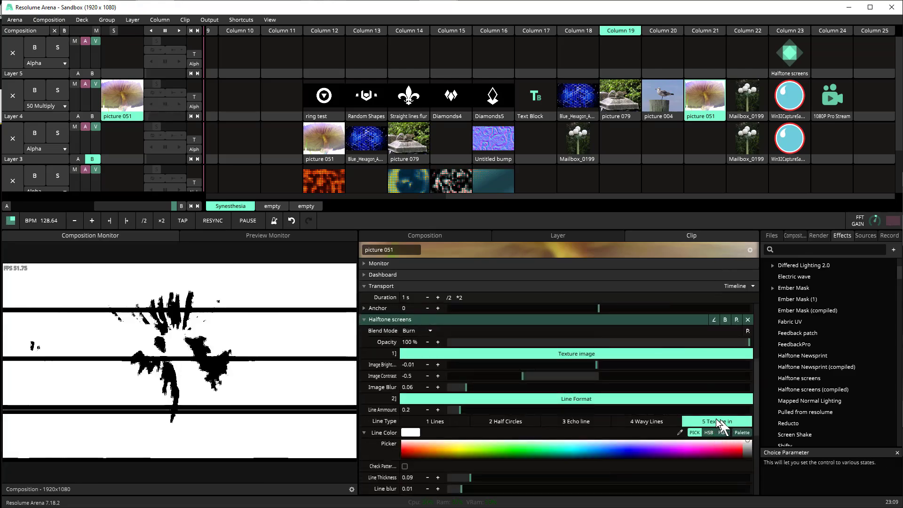
click(844, 100)
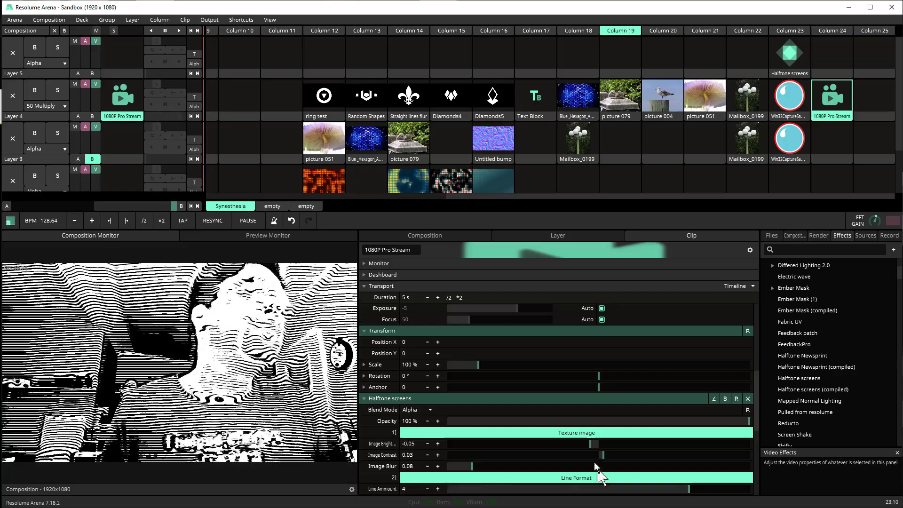
scroll(588, 464, down, 5)
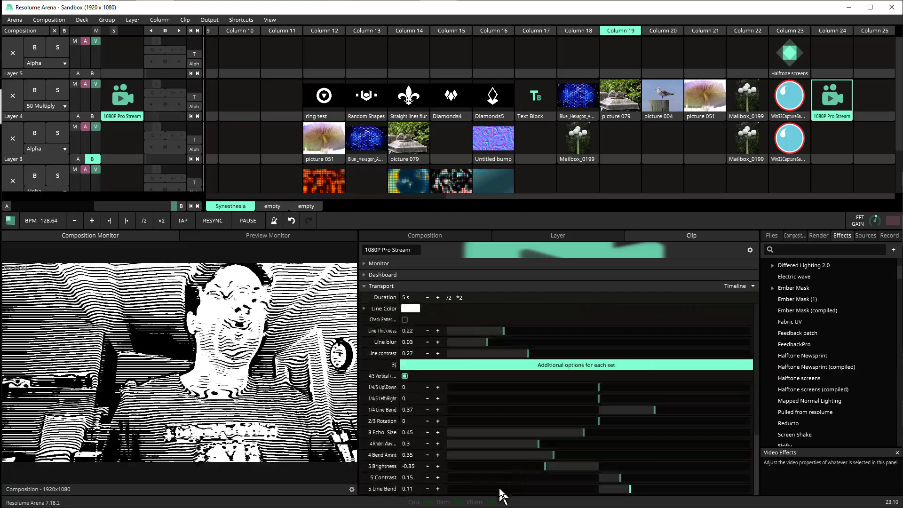
drag(545, 466, 585, 497)
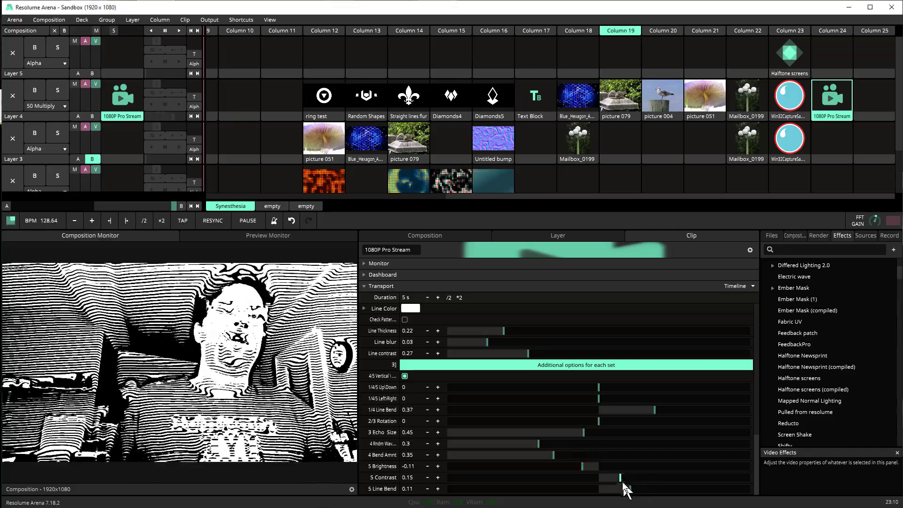
drag(618, 475, 616, 475)
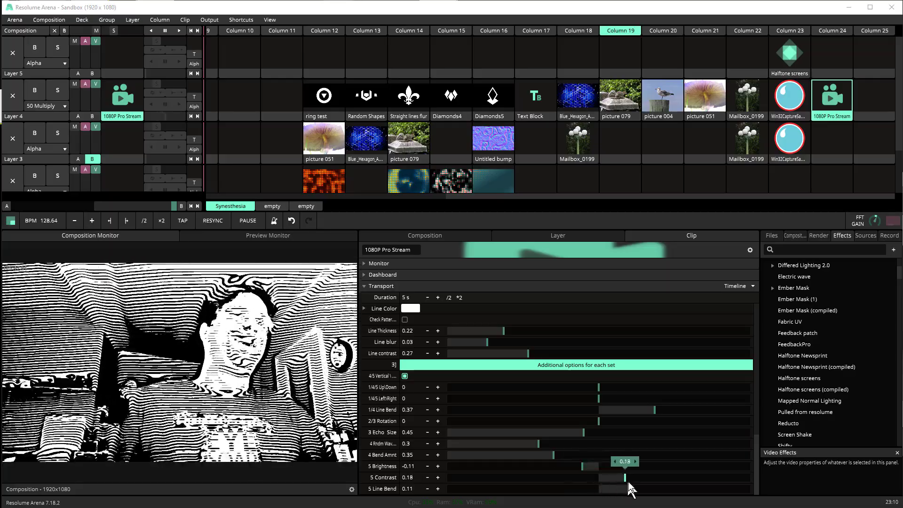
drag(629, 481, 752, 503)
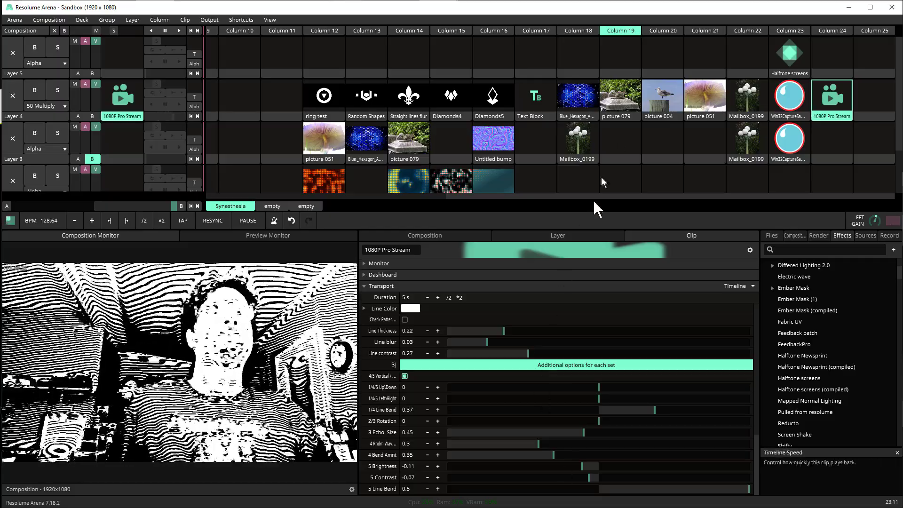
Launch Column 23's Kinect depth clips, then clear layer 4 to reveal the plain silhouette
click(794, 30)
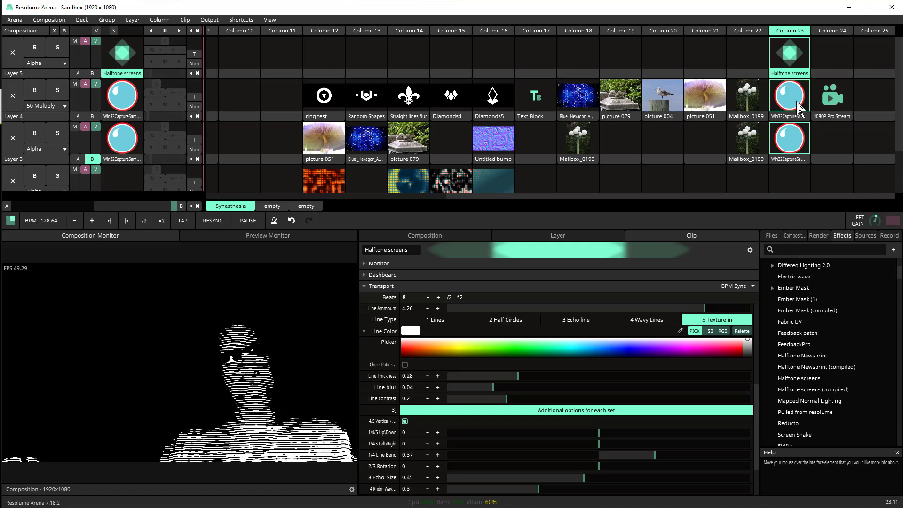
scroll(799, 111, down, 1)
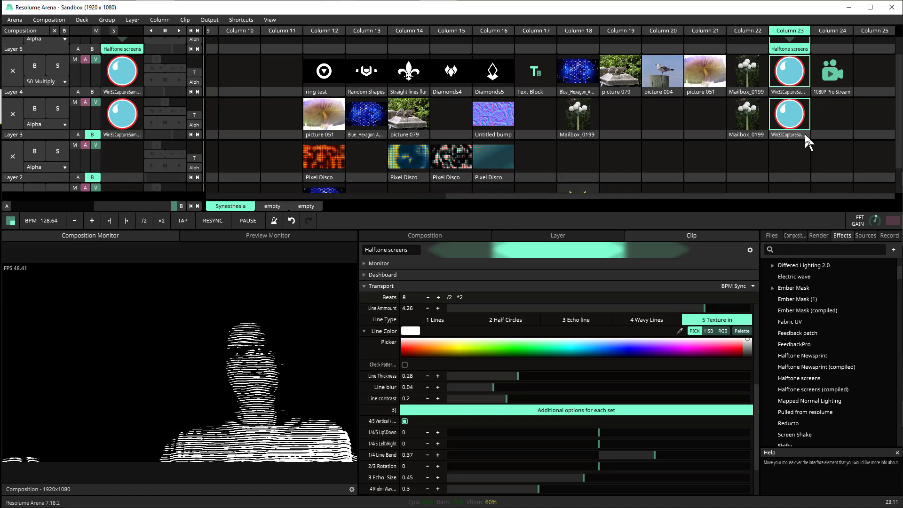
scroll(655, 428, down, 3)
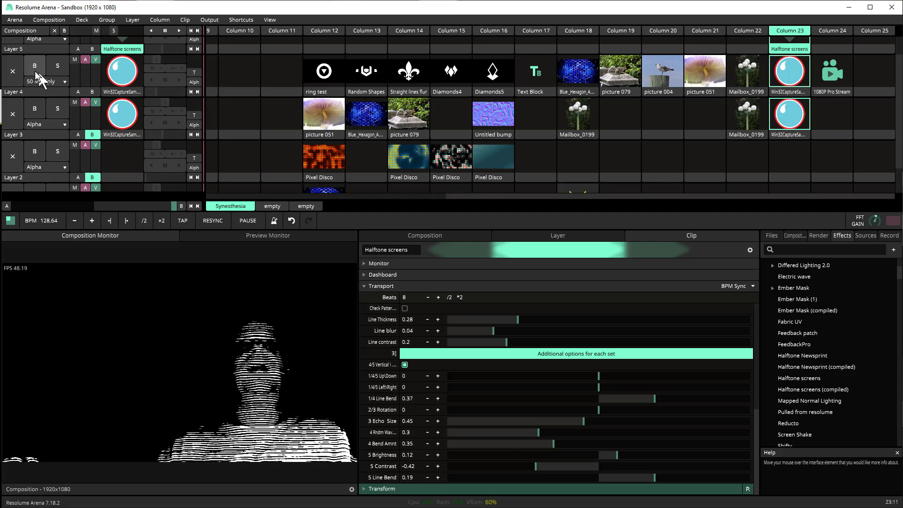
click(12, 72)
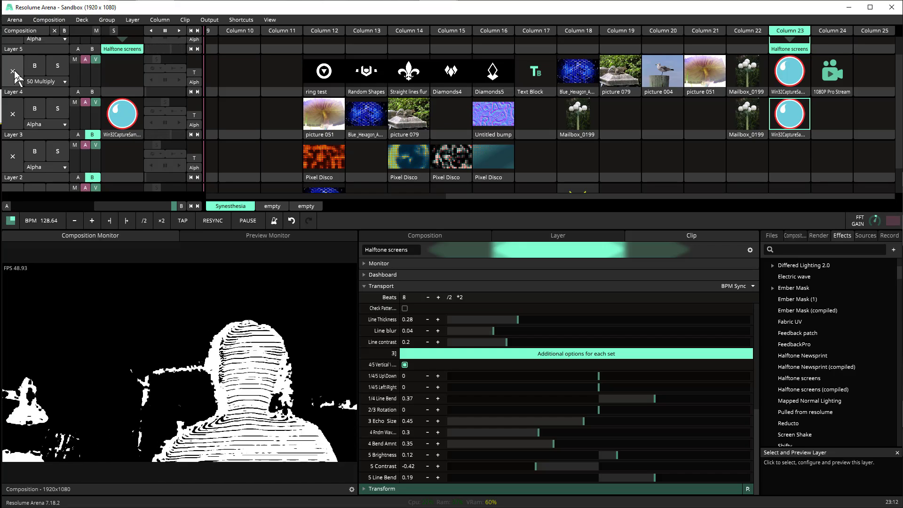
Retrigger the Win32CaptureSample_1 clip on layer 4 so the face shows in halftone lines
click(790, 73)
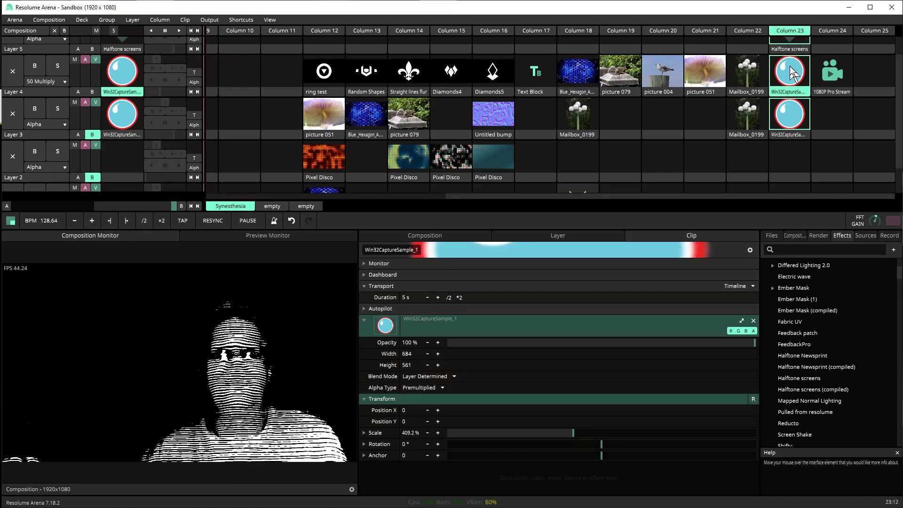